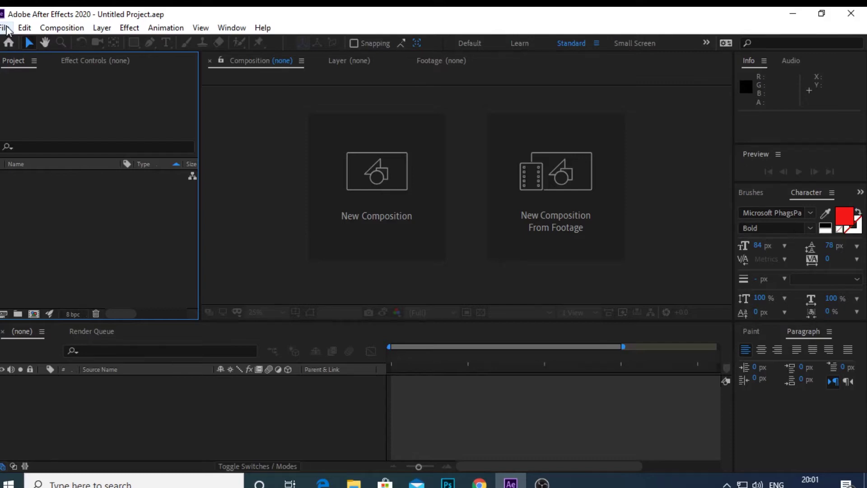
# - Browse the Import File dialog from Desktop to the panther-particles-intro download folder
pyautogui.click(6, 28)
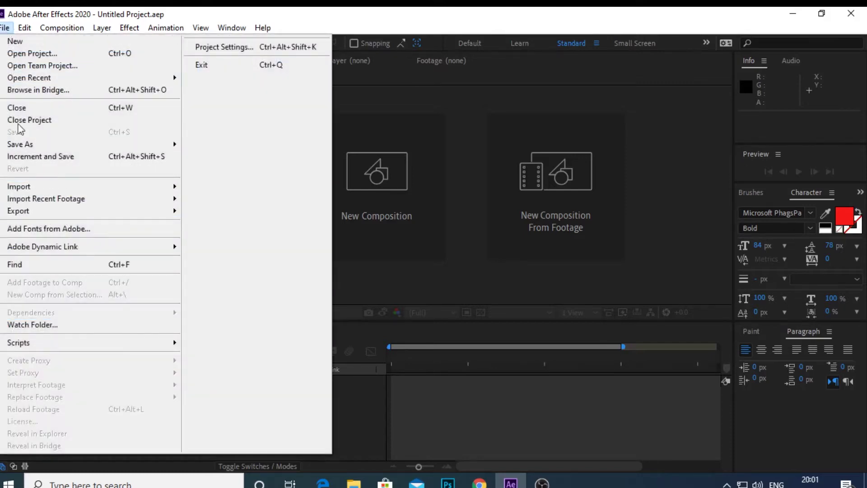
pyautogui.moveTo(135, 186)
pyautogui.click(233, 191)
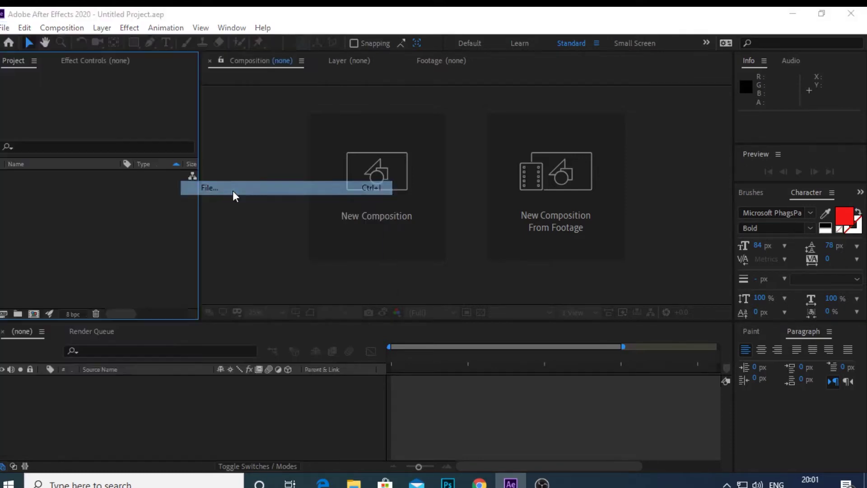
pyautogui.scroll(-3, 253, 194)
pyautogui.scroll(1, 253, 194)
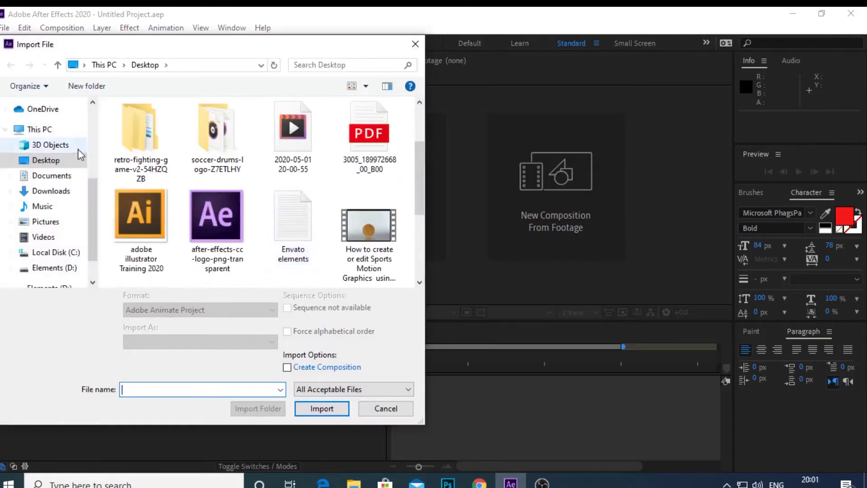
pyautogui.scroll(2, 145, 154)
pyautogui.click(147, 161)
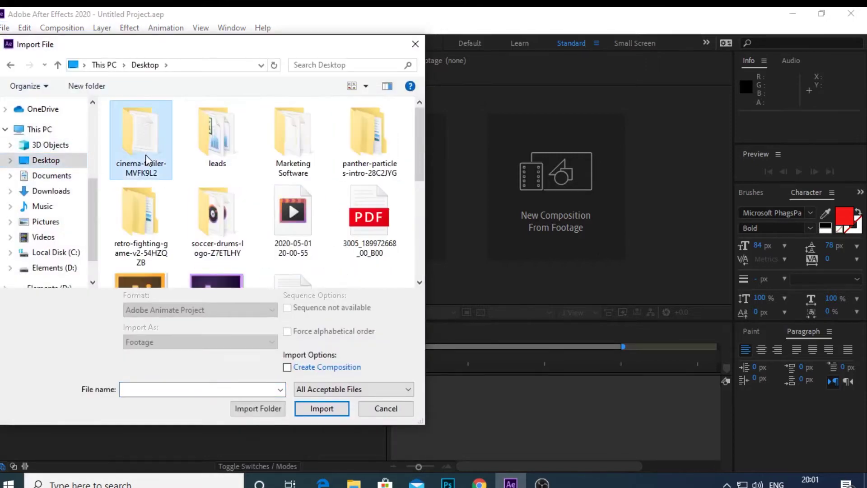
pyautogui.doubleClick(367, 150)
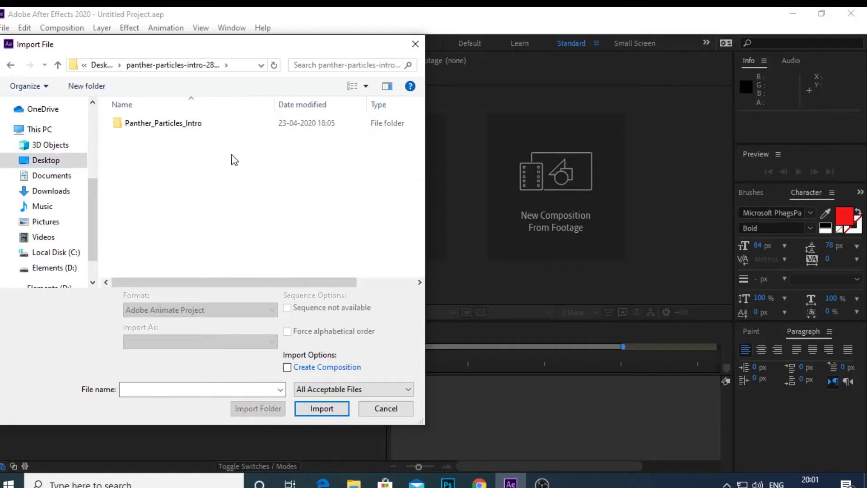
# - Import Panther_Particles_Intro.aep from its subfolder and dismiss the missing-font warnings
pyautogui.doubleClick(195, 126)
pyautogui.doubleClick(161, 135)
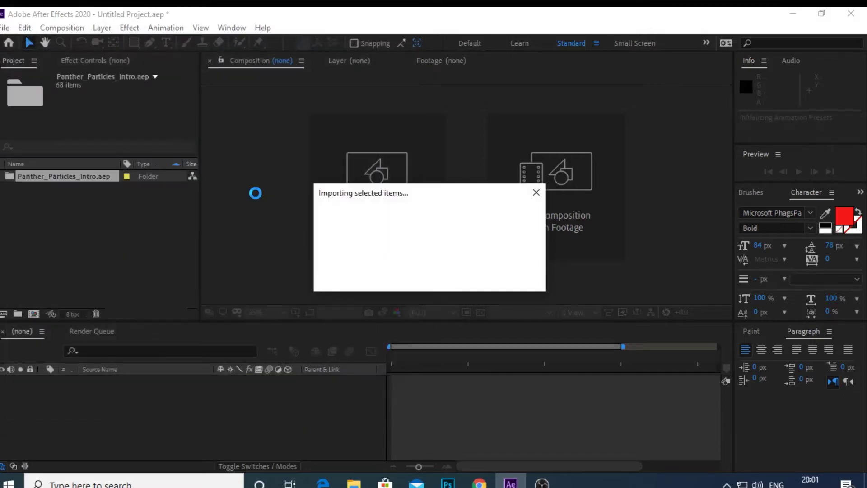
pyautogui.click(555, 275)
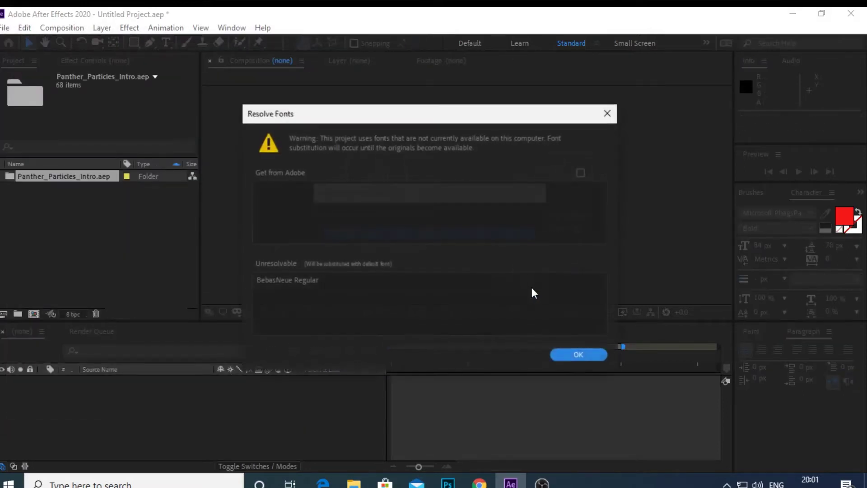
pyautogui.click(575, 355)
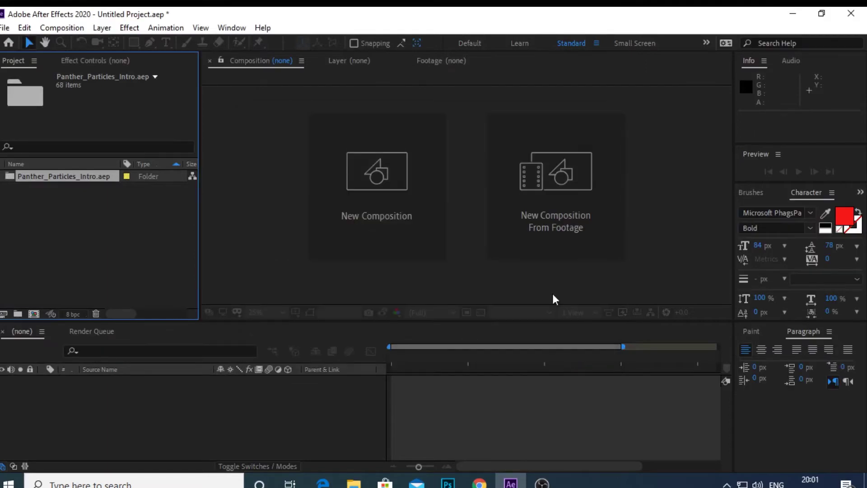
# - Expand the Panther_Particles_Intro.aep project folder and open the Logo_Holder composition
pyautogui.click(1, 177)
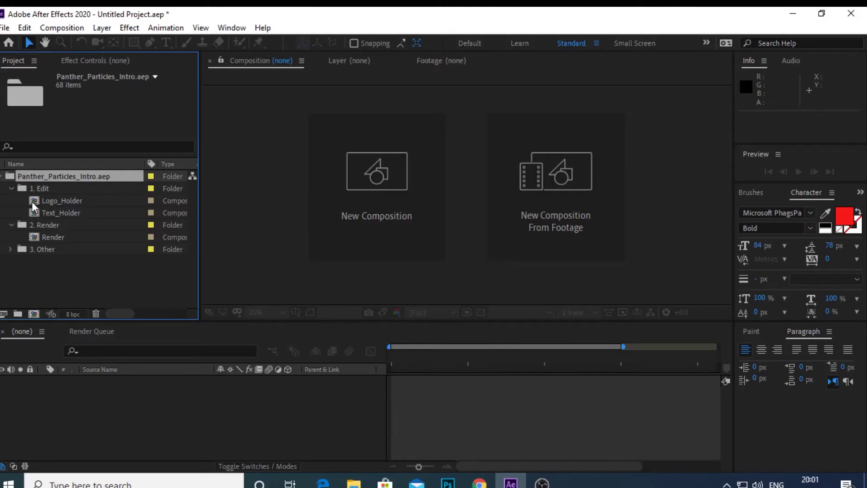
pyautogui.doubleClick(32, 204)
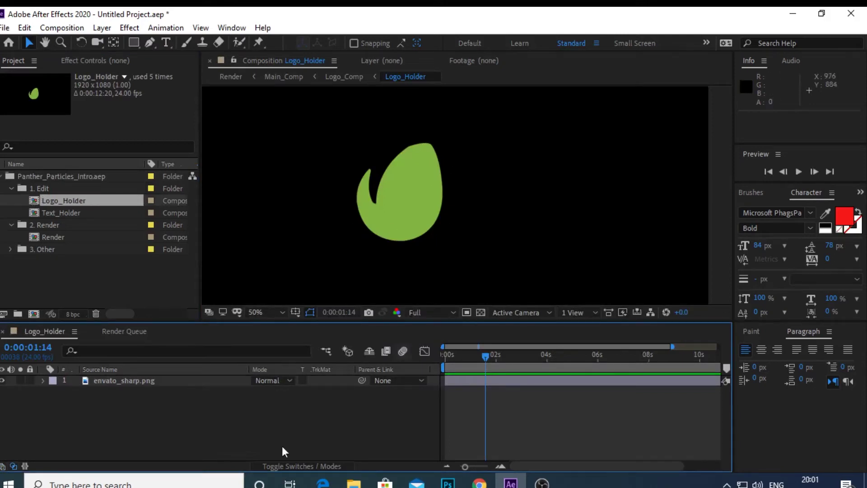
# - Import the influencer logo PNG from the Desktop into the project
pyautogui.click(4, 28)
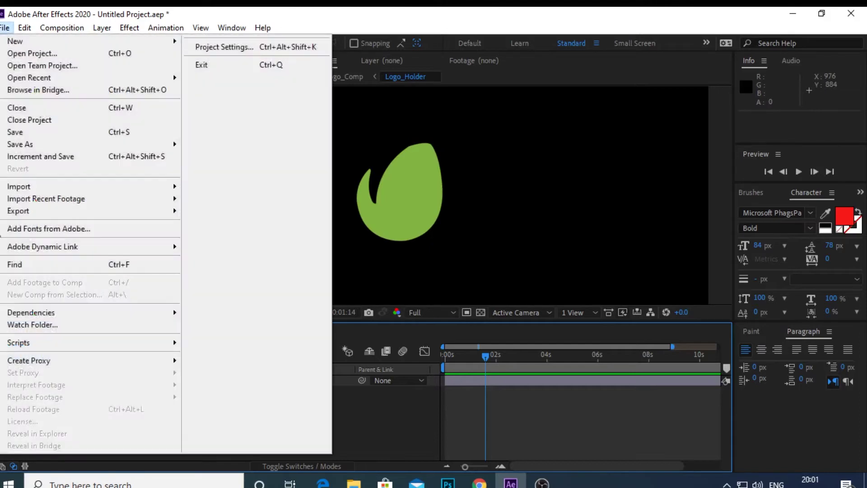
pyautogui.moveTo(61, 186)
pyautogui.click(210, 188)
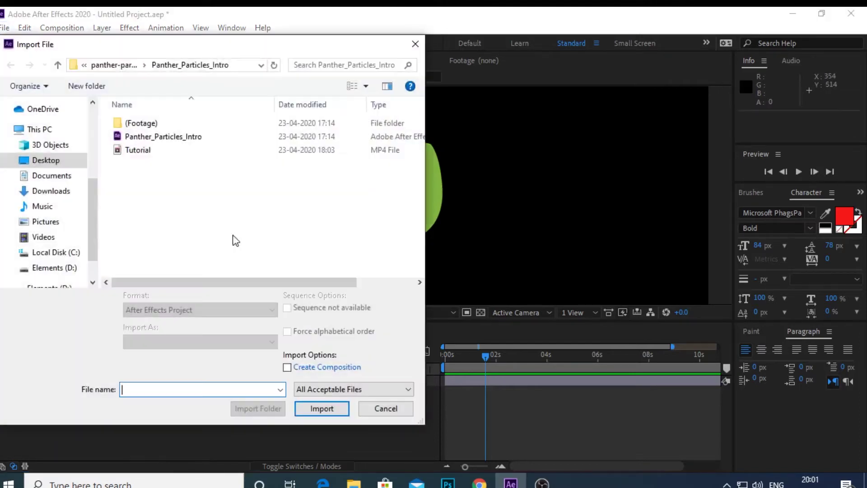
pyautogui.click(54, 162)
pyautogui.scroll(-5, 310, 174)
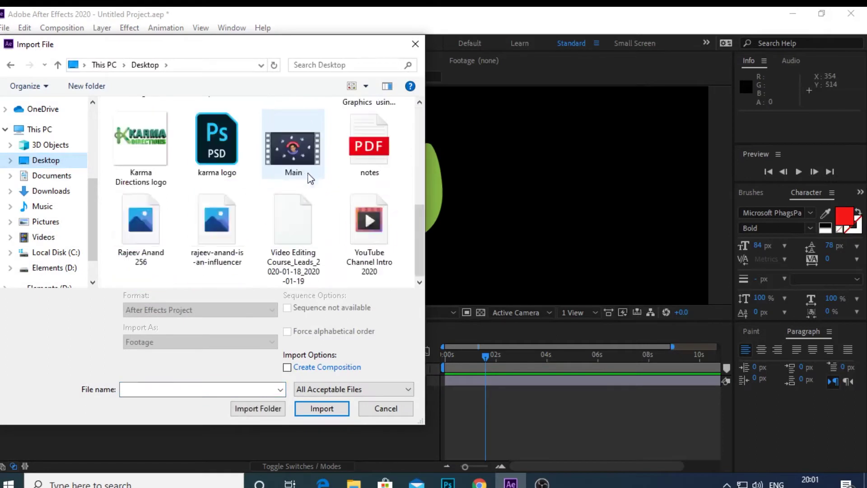
pyautogui.doubleClick(217, 224)
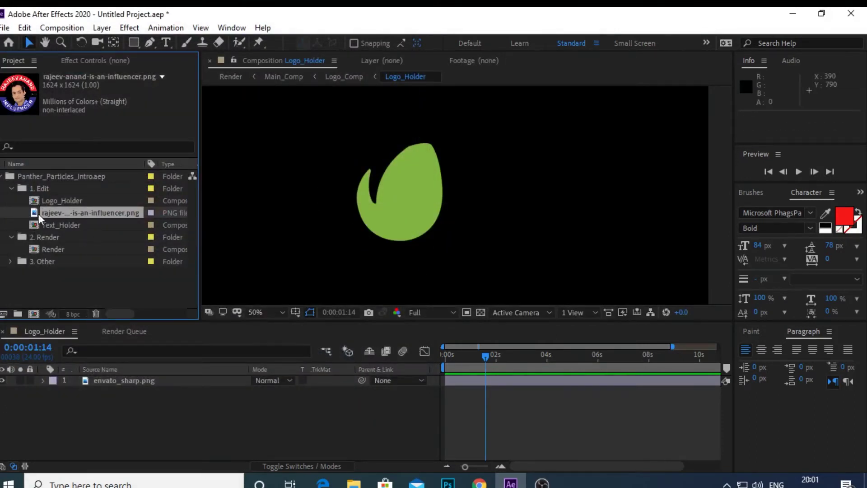
# - Place the logo below the leaf layer in Logo_Holder, hide the leaf, and nudge the logo right
pyautogui.moveTo(37, 214); pyautogui.dragTo(64, 397)
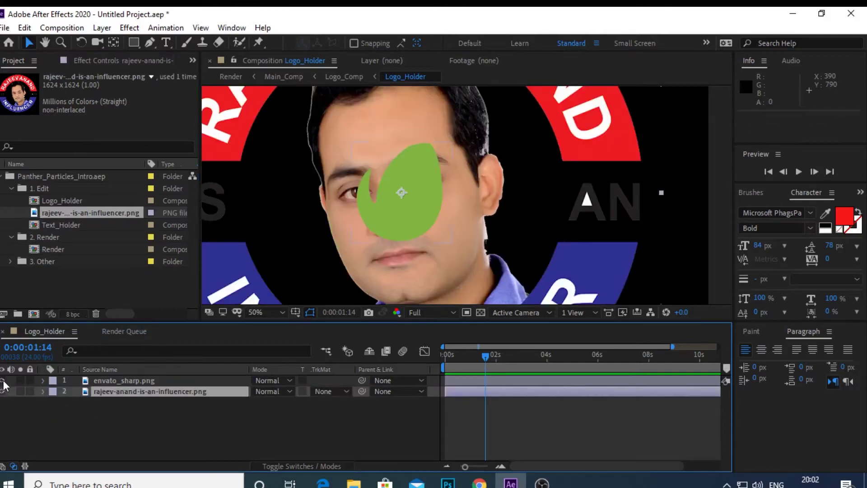
pyautogui.click(3, 381)
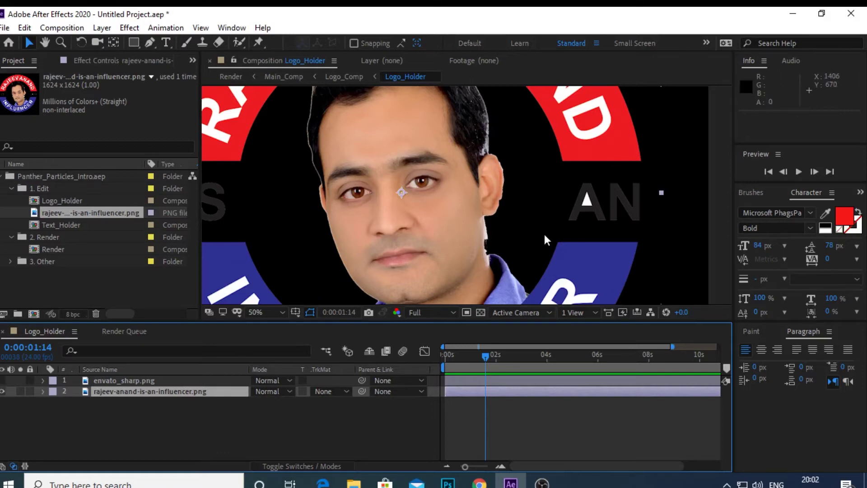
pyautogui.moveTo(589, 143); pyautogui.dragTo(619, 140)
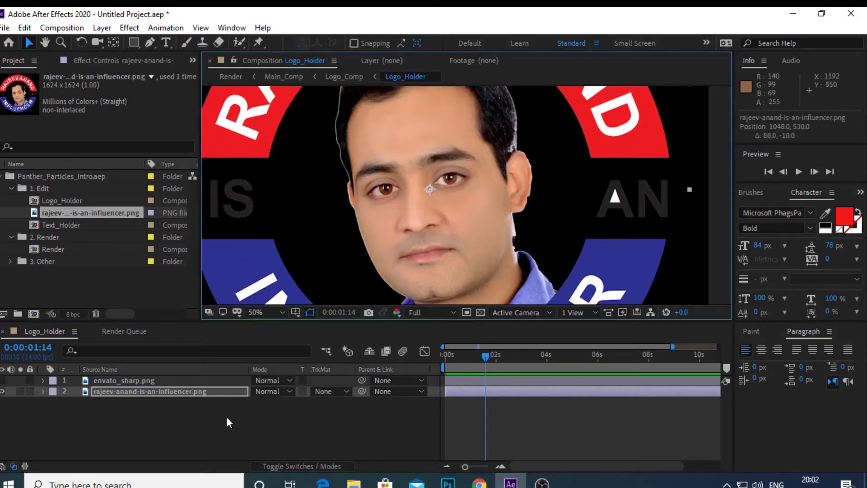
# - Scale the influencer logo layer down to 20% in its Transform properties
pyautogui.click(43, 391)
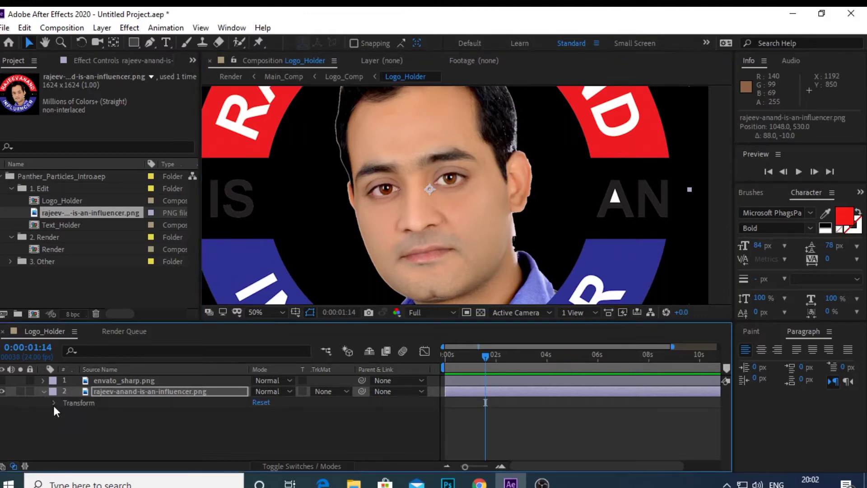
pyautogui.click(53, 403)
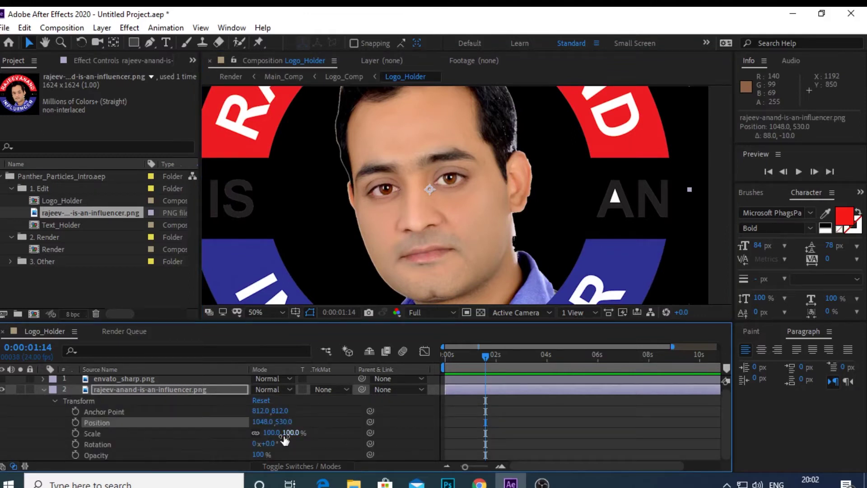
pyautogui.moveTo(282, 433); pyautogui.dragTo(227, 434)
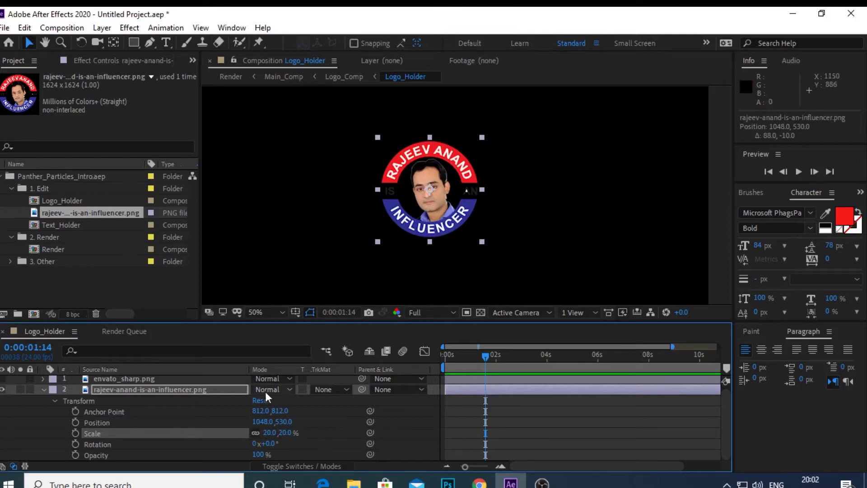
# - Open Text_Holder and delete the YOUR WEBSITE placeholder text with the Type tool
pyautogui.doubleClick(34, 225)
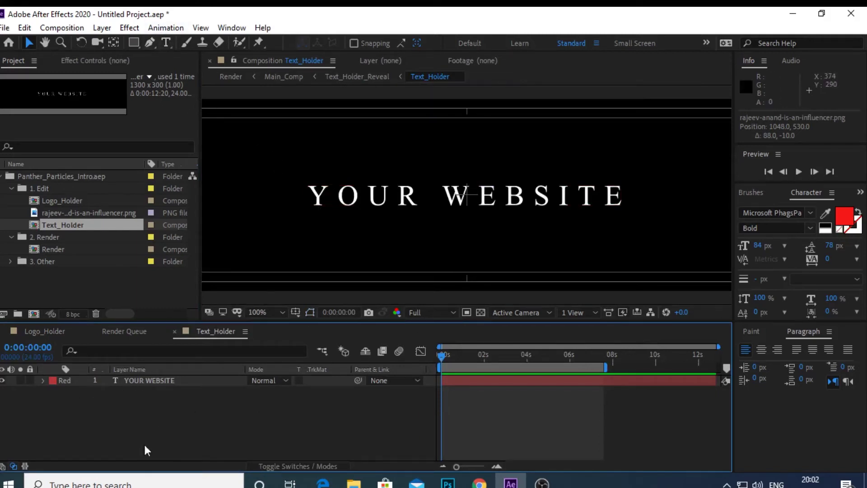
pyautogui.click(158, 383)
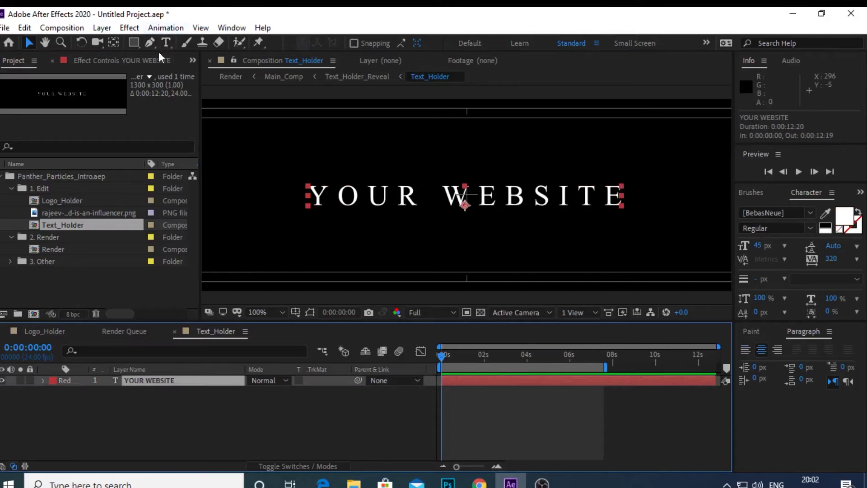
pyautogui.click(167, 43)
pyautogui.click(324, 198)
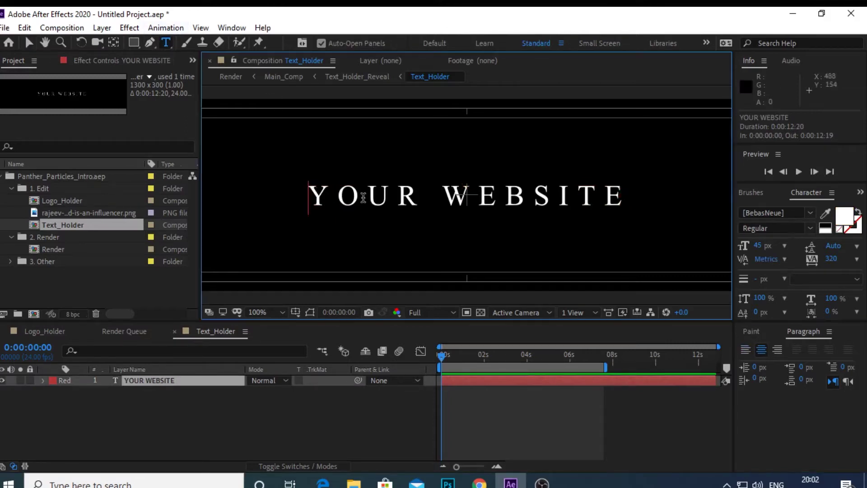
pyautogui.press('BackSpace')
pyautogui.press('Delete')
pyautogui.press('Delete')
pyautogui.press('Delete')
pyautogui.press('Delete')
pyautogui.press('Delete')
pyautogui.press('Delete')
pyautogui.press('Delete')
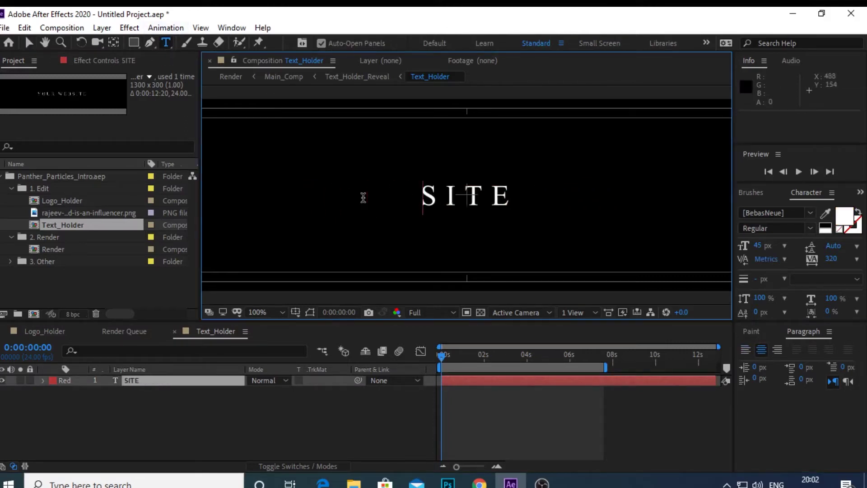
pyautogui.press('Delete')
pyautogui.press('Delete')
pyautogui.press('Delete')
pyautogui.press('Delete')
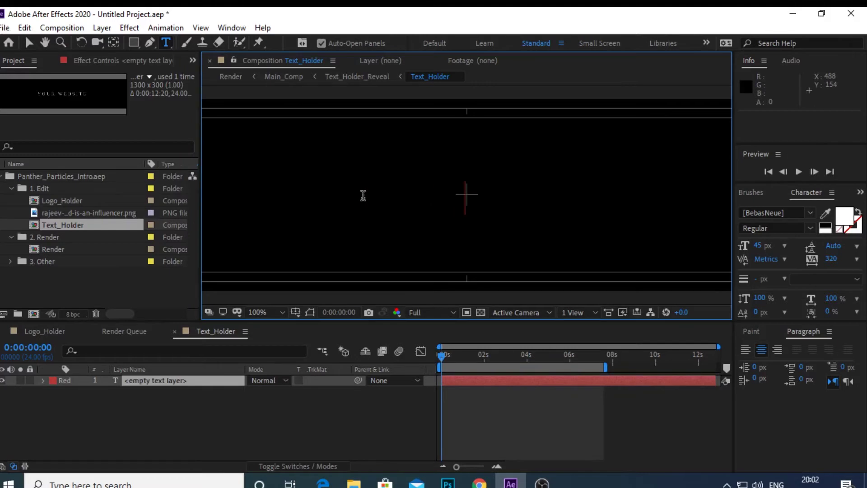
# - Enter the influencer's full name in capitals and reselect the text layer with the Selection tool
pyautogui.write('RAJEEV')
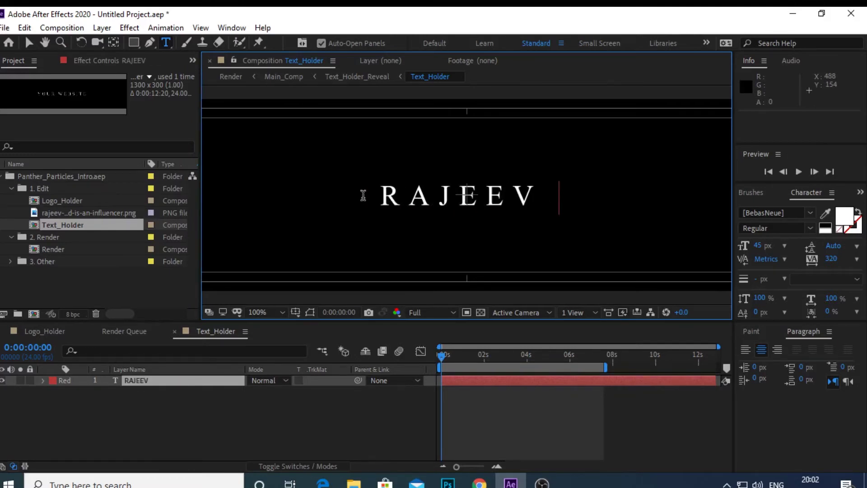
pyautogui.write(' ANAND')
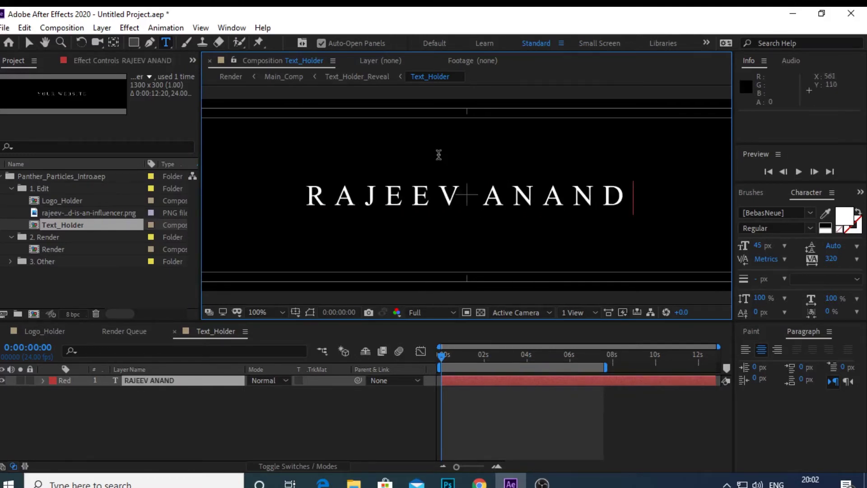
pyautogui.click(141, 416)
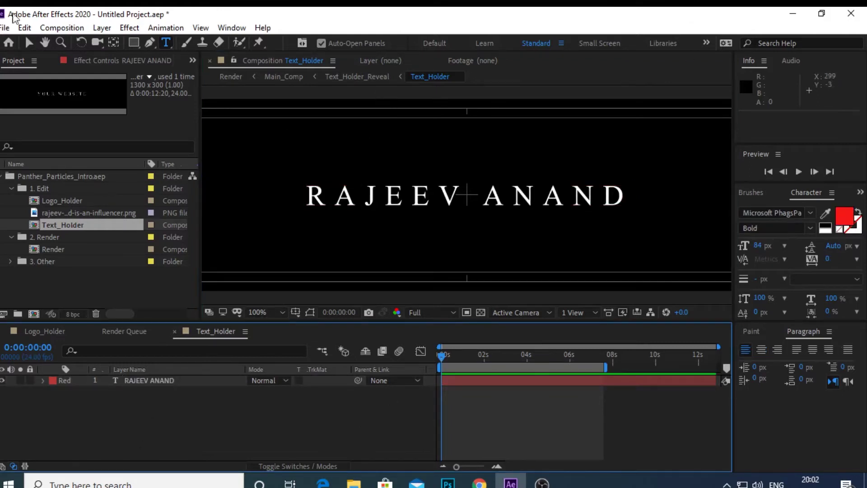
pyautogui.click(30, 42)
pyautogui.click(306, 204)
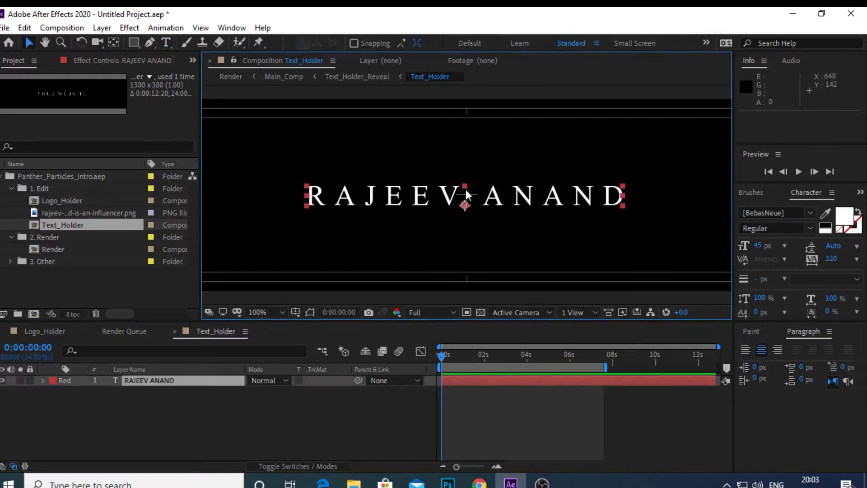
# - Stretch the name text to 110% height, lower it slightly, then open the Render composition
pyautogui.moveTo(466, 185); pyautogui.dragTo(465, 183)
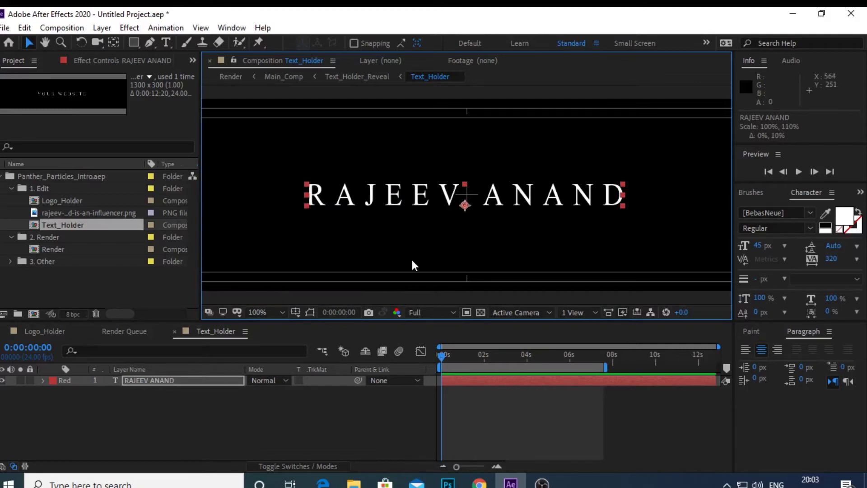
pyautogui.moveTo(409, 200); pyautogui.dragTo(409, 207)
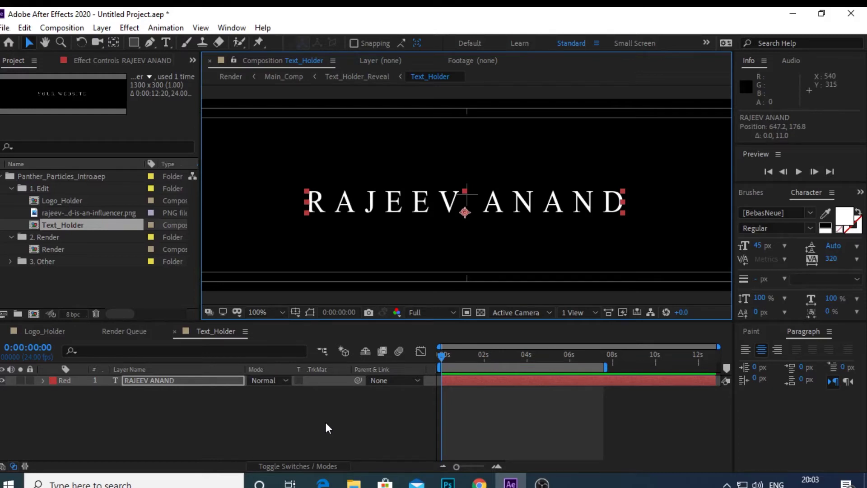
pyautogui.click(181, 426)
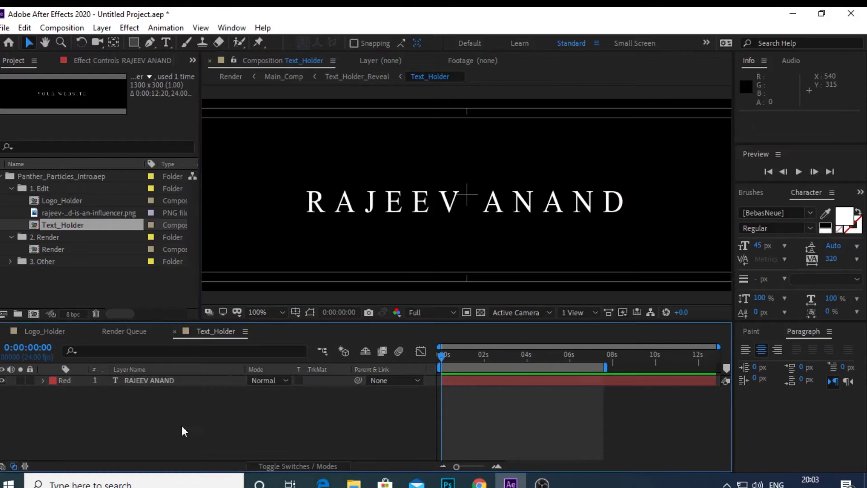
pyautogui.doubleClick(36, 249)
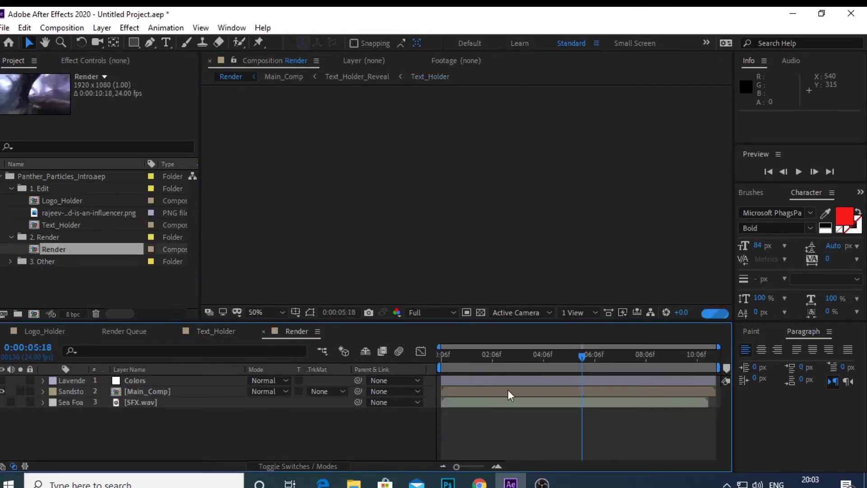
pyautogui.moveTo(582, 355); pyautogui.dragTo(413, 368)
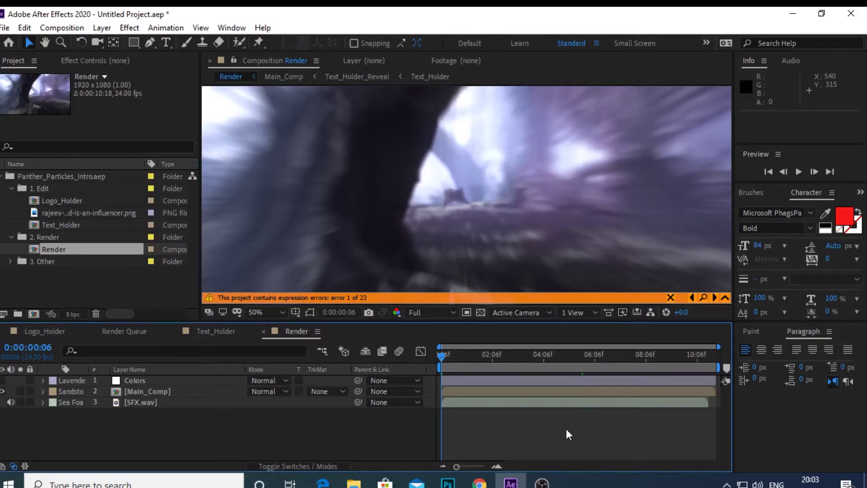
pyautogui.press('space')
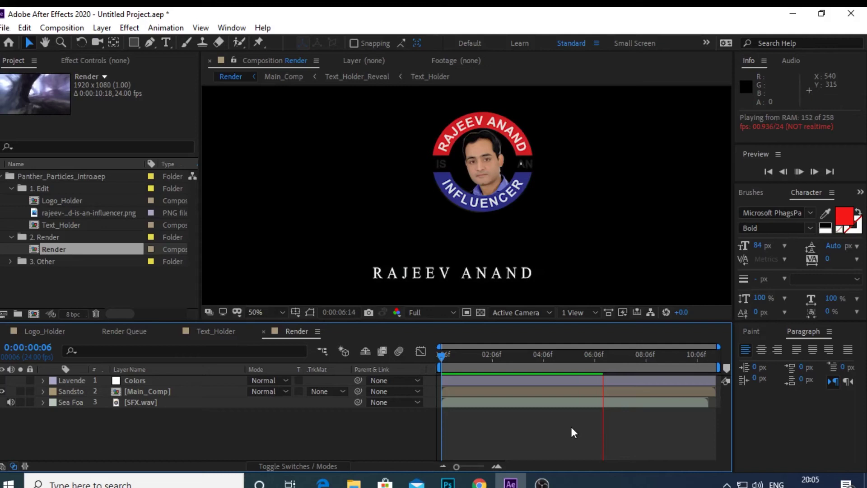
pyautogui.click(442, 356)
pyautogui.press('space')
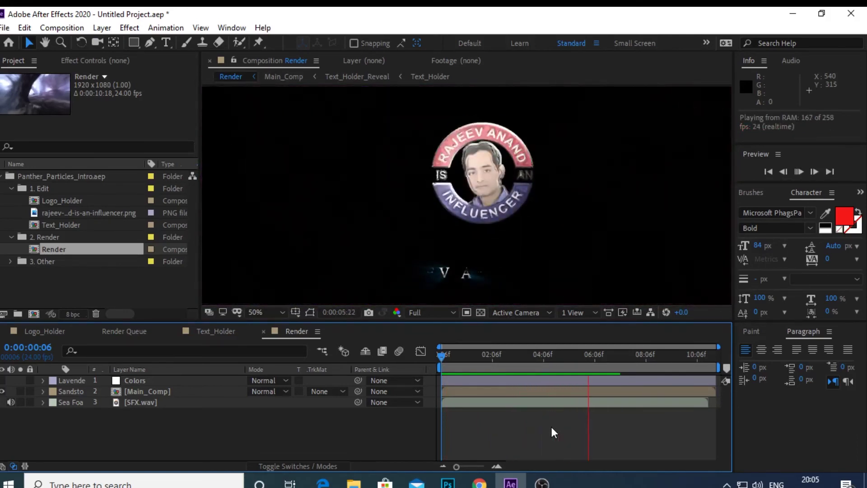
pyautogui.press('space')
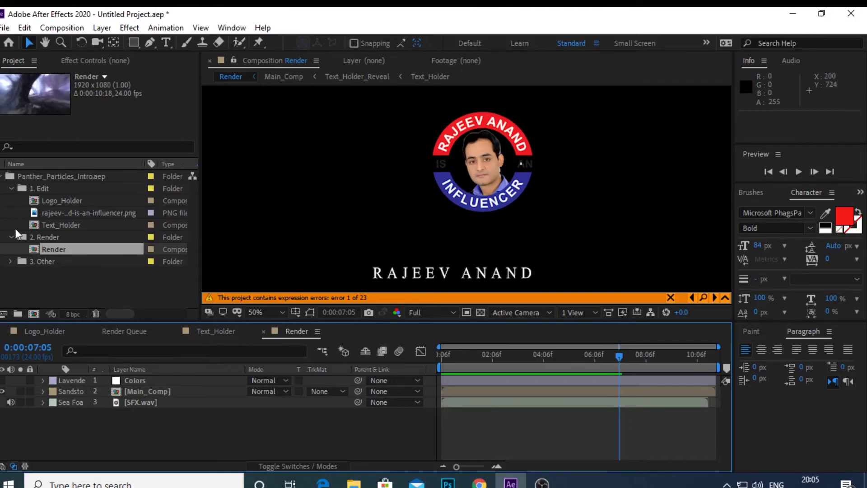
# - In Text_Holder, enlarge the name text to about 139% by 257% and move it lower
pyautogui.click(217, 332)
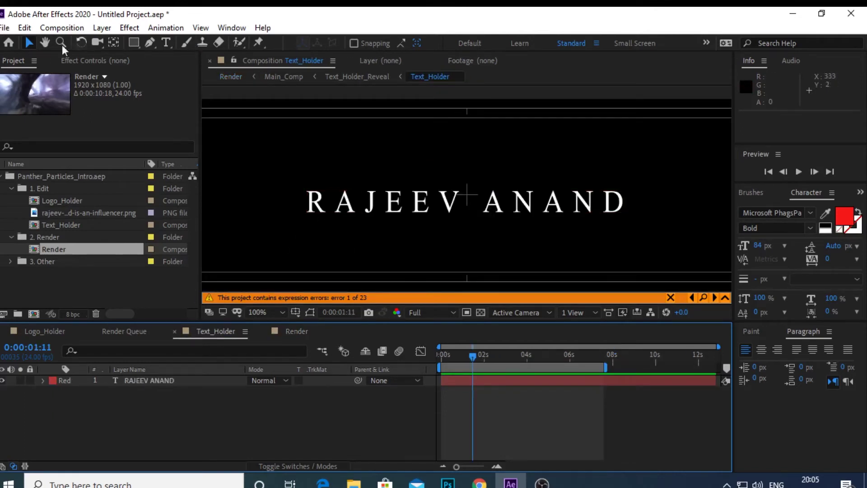
pyautogui.click(346, 211)
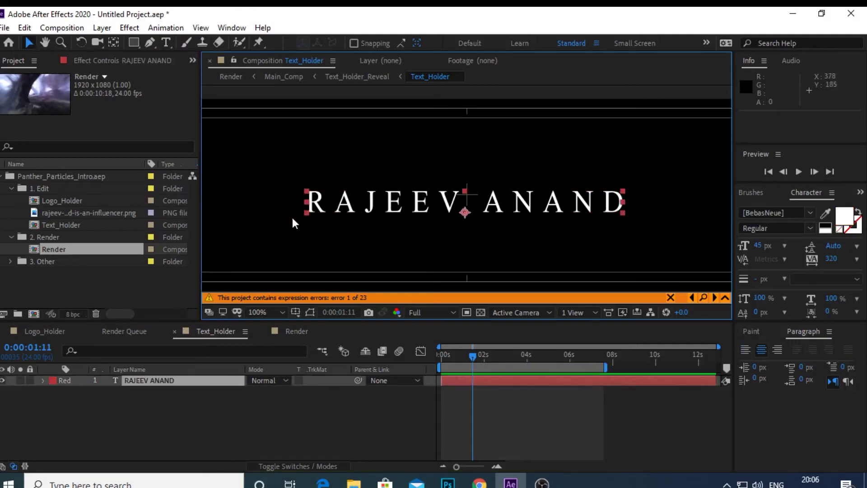
pyautogui.moveTo(307, 213); pyautogui.dragTo(244, 214)
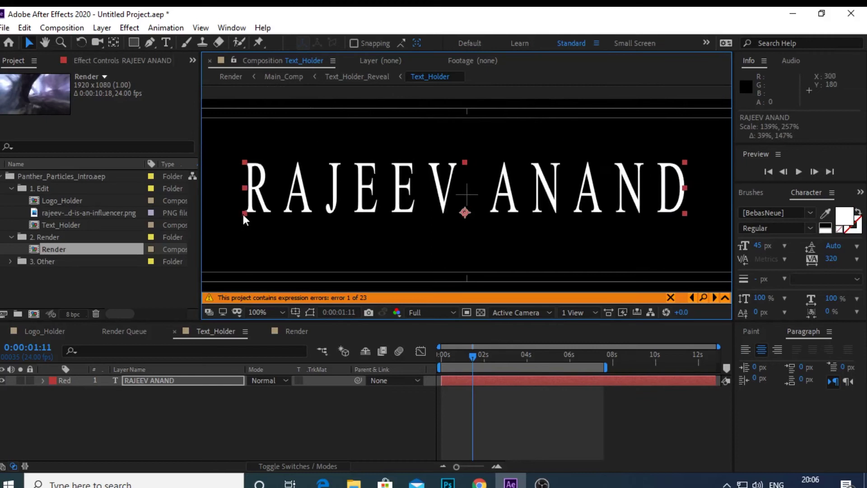
pyautogui.moveTo(382, 200); pyautogui.dragTo(386, 216)
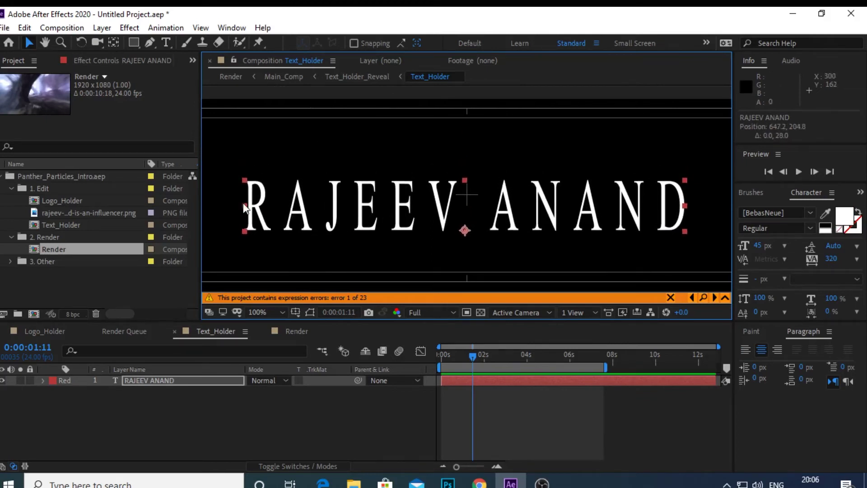
pyautogui.click(297, 331)
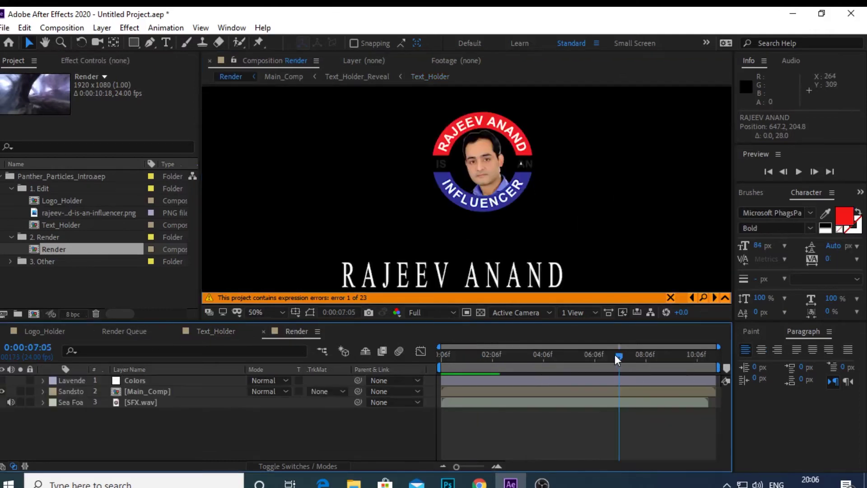
pyautogui.moveTo(619, 357); pyautogui.dragTo(571, 364)
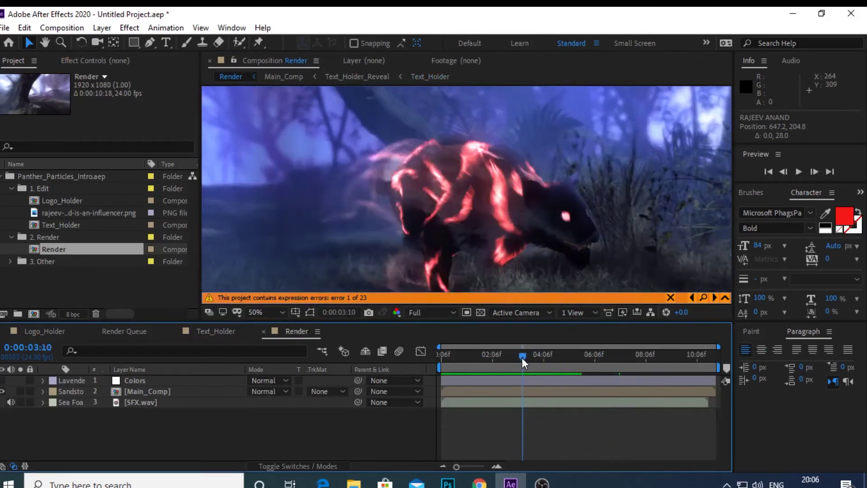
pyautogui.press('space')
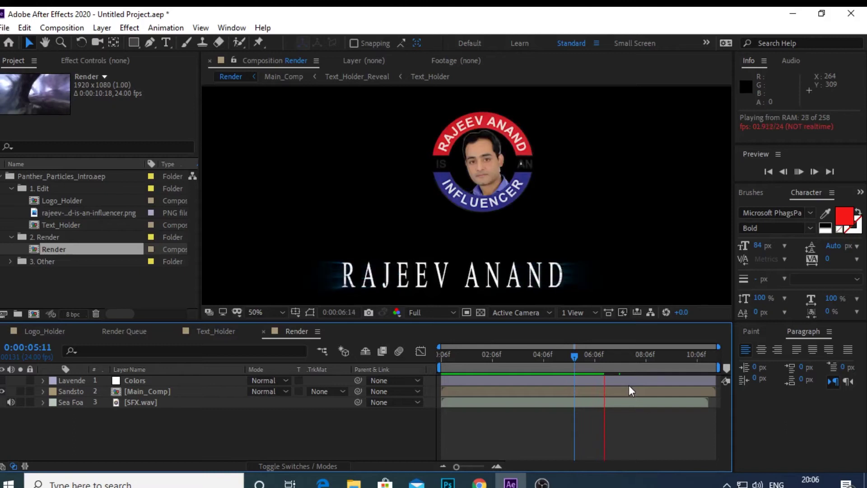
pyautogui.press('space')
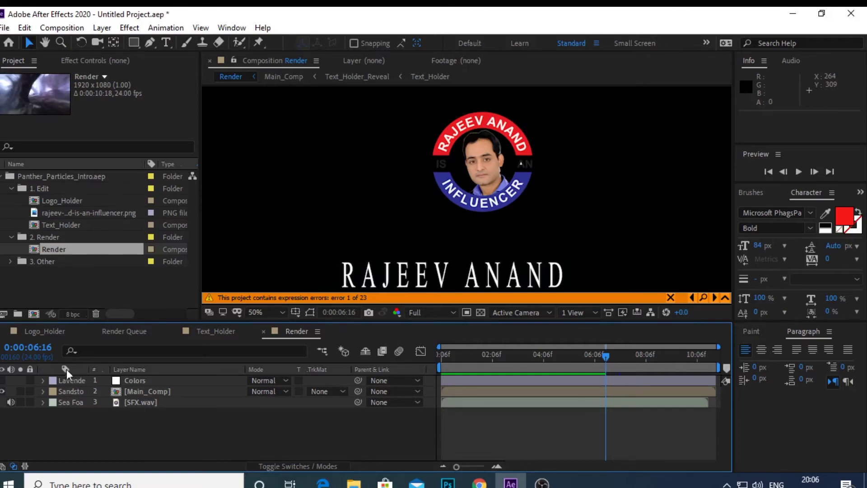
# - In Logo_Holder, scrub the logo layer's Position X from 1048 down to 900
pyautogui.click(31, 333)
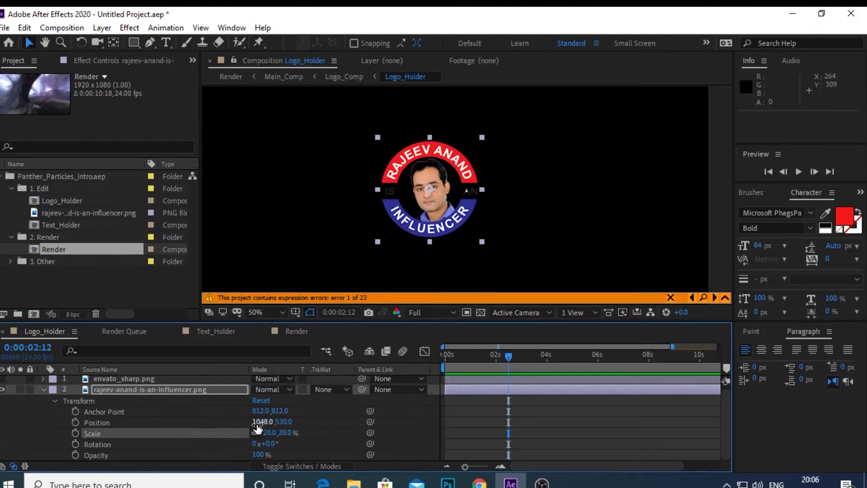
pyautogui.moveTo(258, 426); pyautogui.dragTo(170, 430)
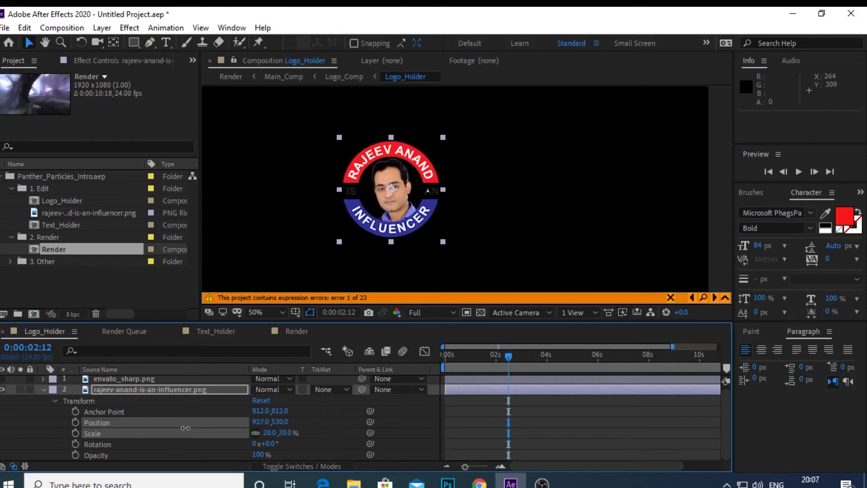
# - Preview the Render composition from 0:00:05:22 to check the moved logo
pyautogui.click(290, 333)
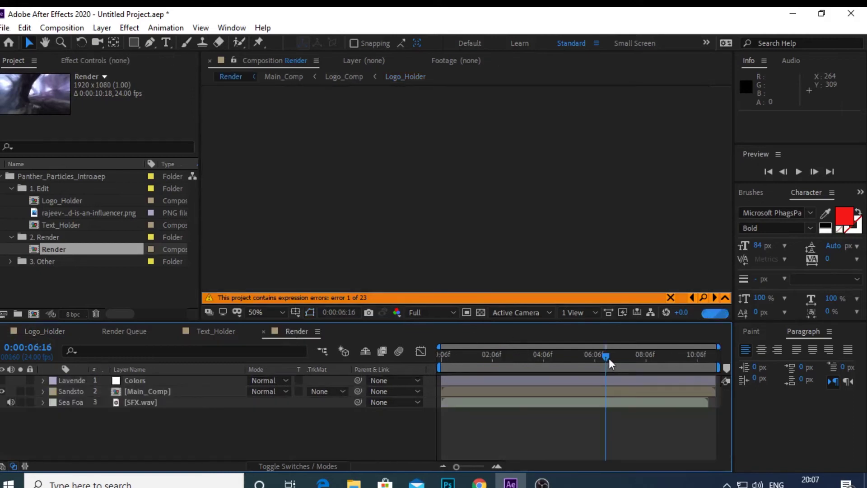
pyautogui.moveTo(609, 357); pyautogui.dragTo(589, 362)
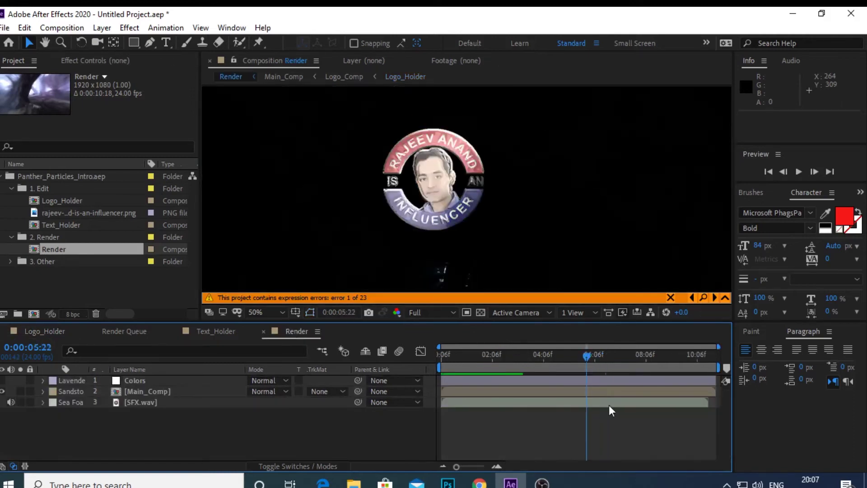
pyautogui.press('space')
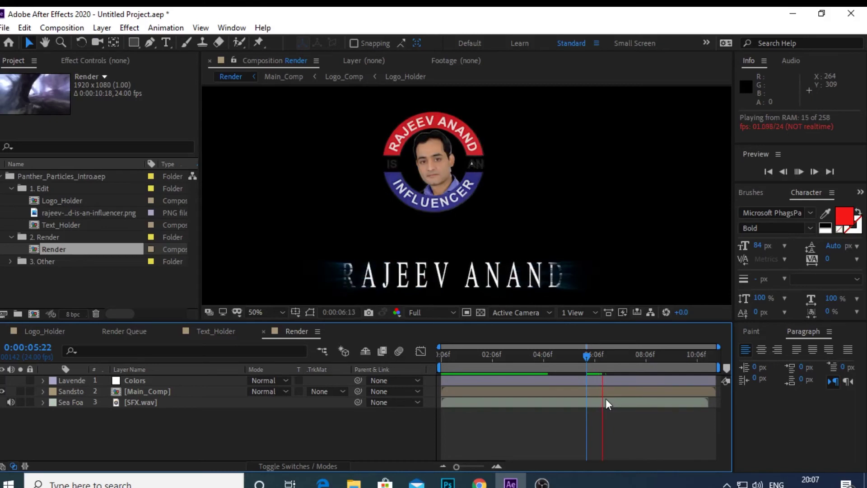
pyautogui.press('space')
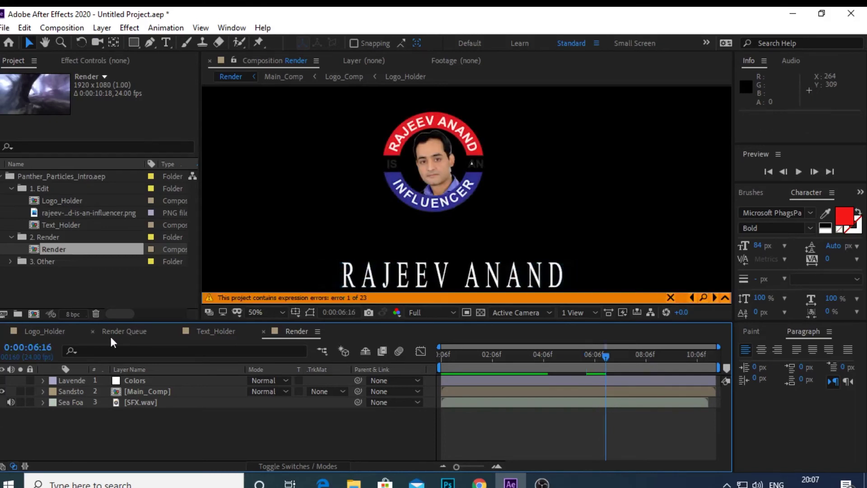
# - Set the Logo_Holder logo position to 949, 533 and go back to the Render composition
pyautogui.click(34, 331)
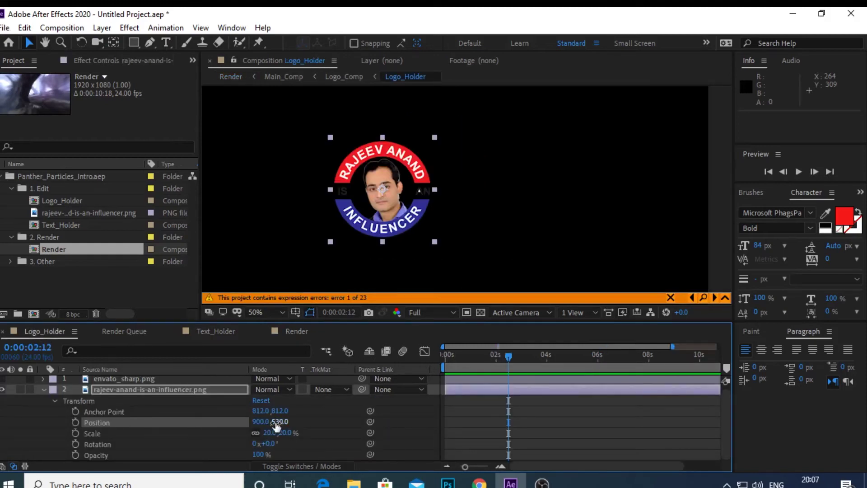
pyautogui.moveTo(277, 422); pyautogui.dragTo(285, 421)
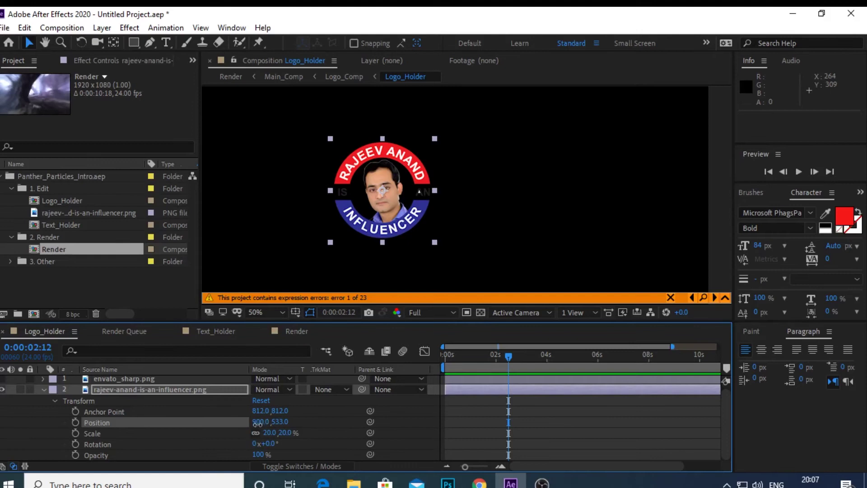
pyautogui.moveTo(258, 424); pyautogui.dragTo(292, 426)
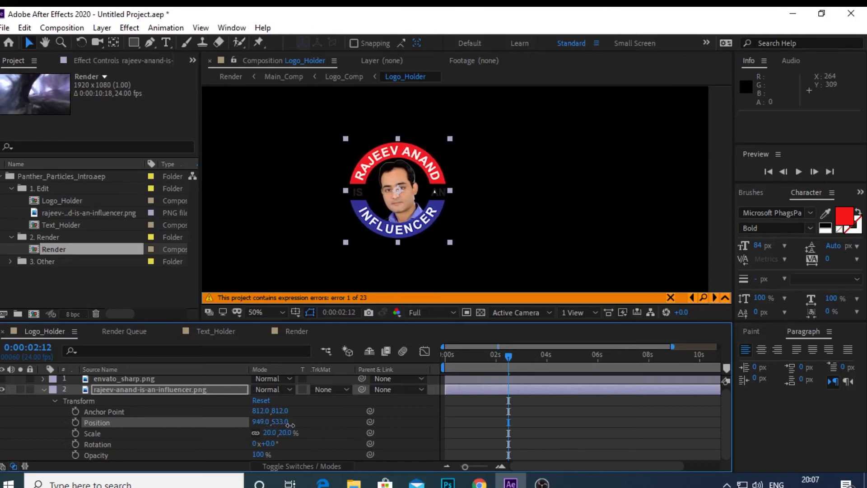
pyautogui.click(296, 330)
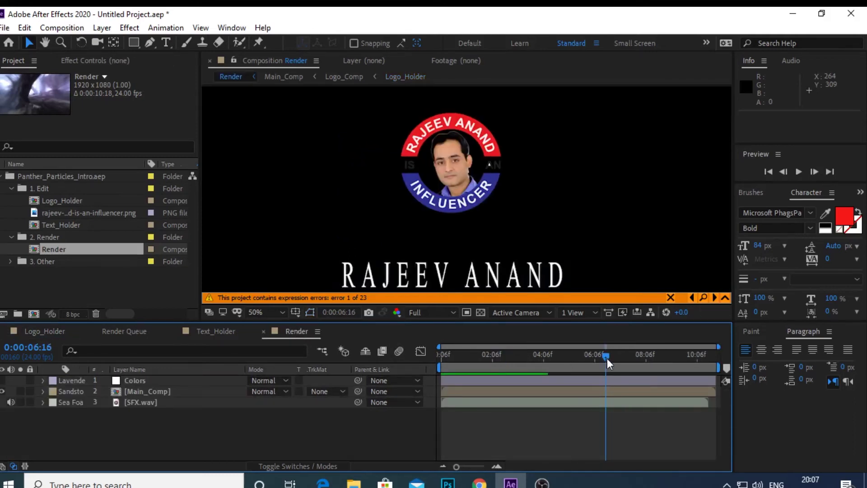
pyautogui.moveTo(607, 359)
pyautogui.mouseDown()
pyautogui.moveTo(549, 380)
pyautogui.moveTo(548, 404)
pyautogui.mouseUp()
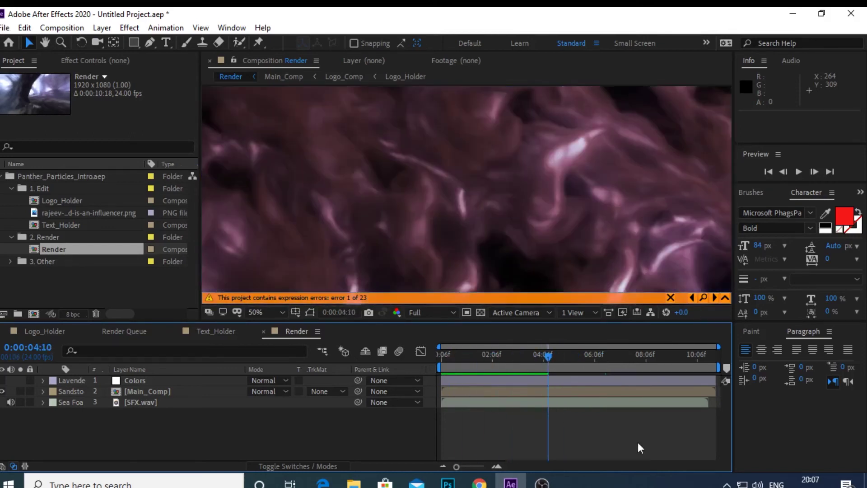
pyautogui.press('space')
pyautogui.press('space')
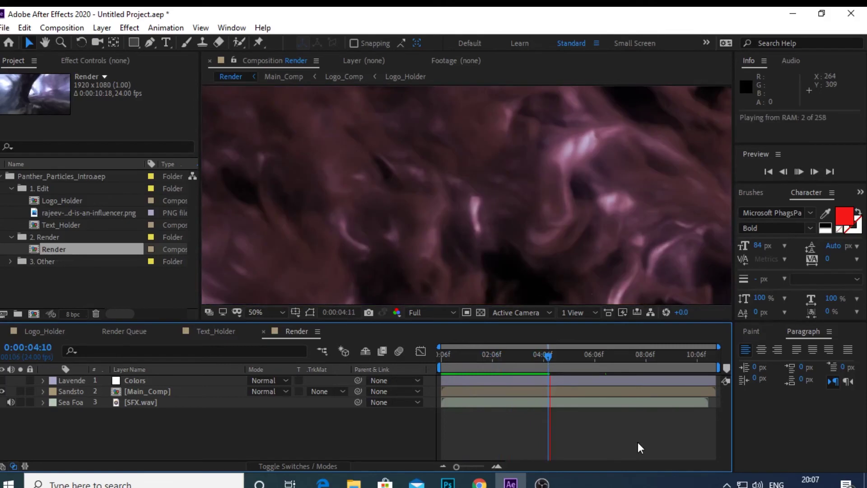
pyautogui.press('space')
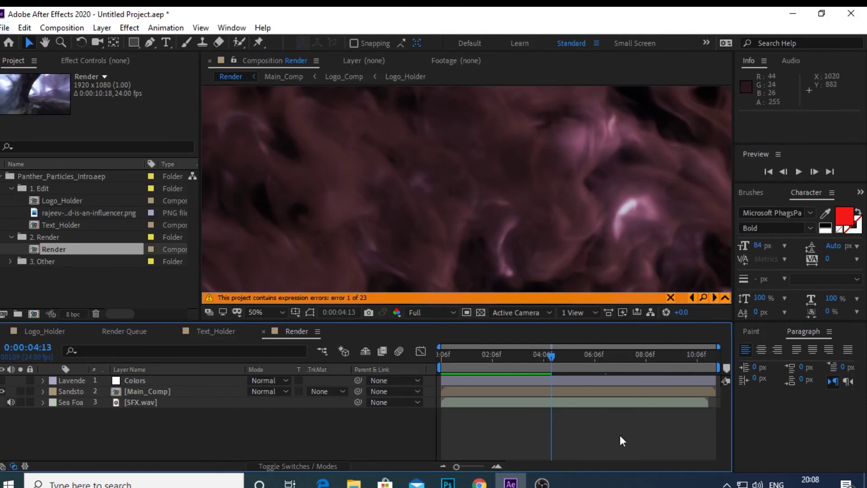
pyautogui.press('space')
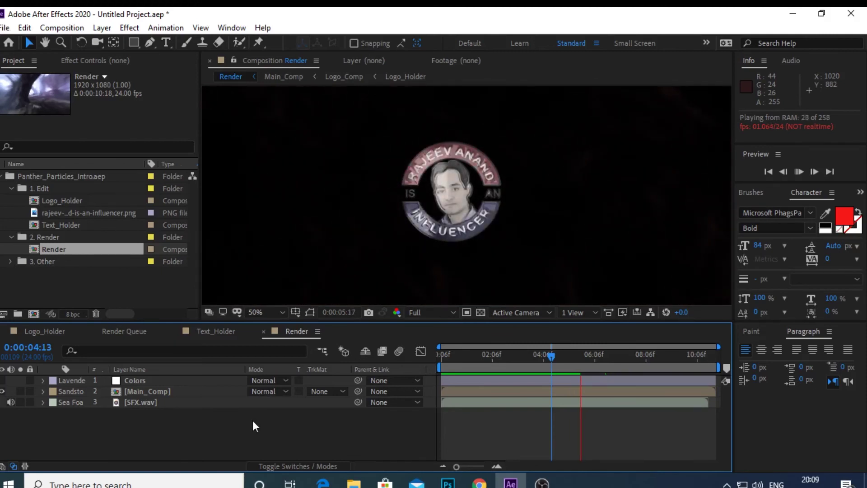
# - Add the Render composition to the Render Queue from File > Export, queued with Best Settings and Lossless output to Render.avi
pyautogui.click(5, 28)
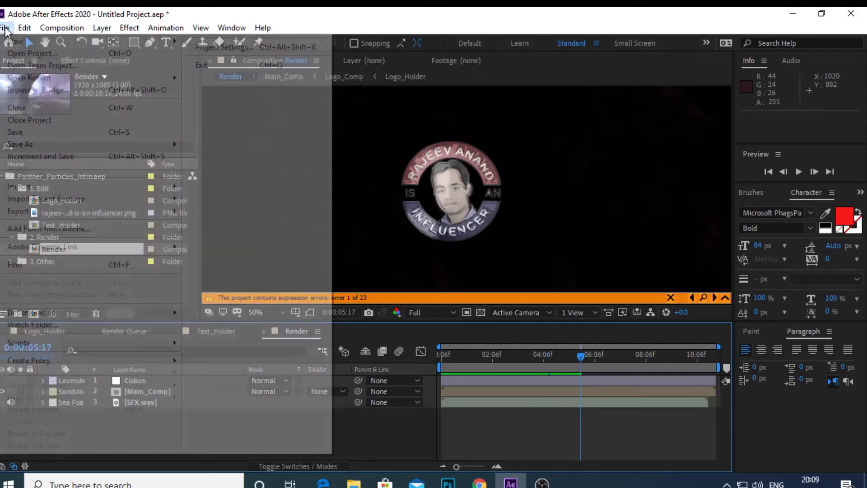
pyautogui.moveTo(21, 211)
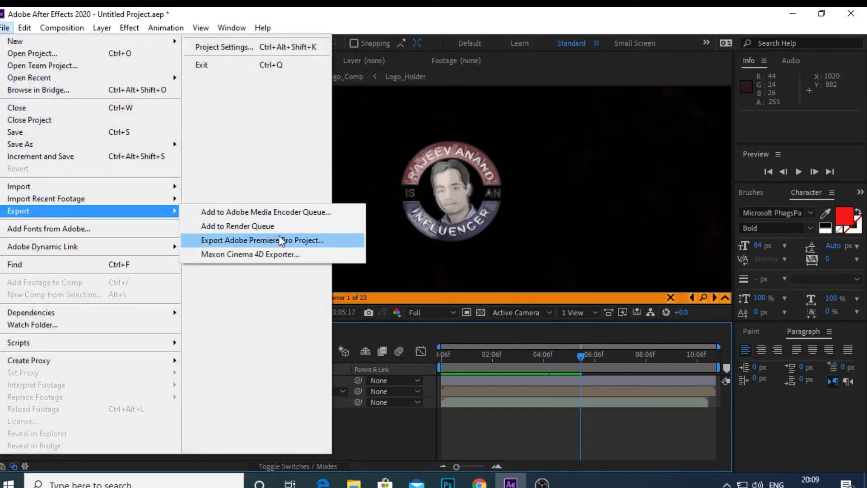
pyautogui.click(266, 226)
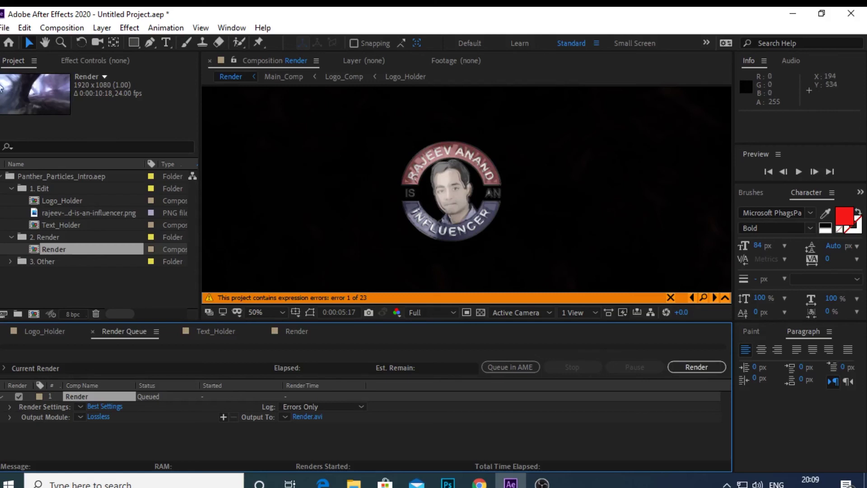
# - Dismiss the File > Export menu unused, then render the queued Render composition to Render.avi
pyautogui.click(6, 27)
pyautogui.moveTo(21, 211)
pyautogui.moveTo(145, 211)
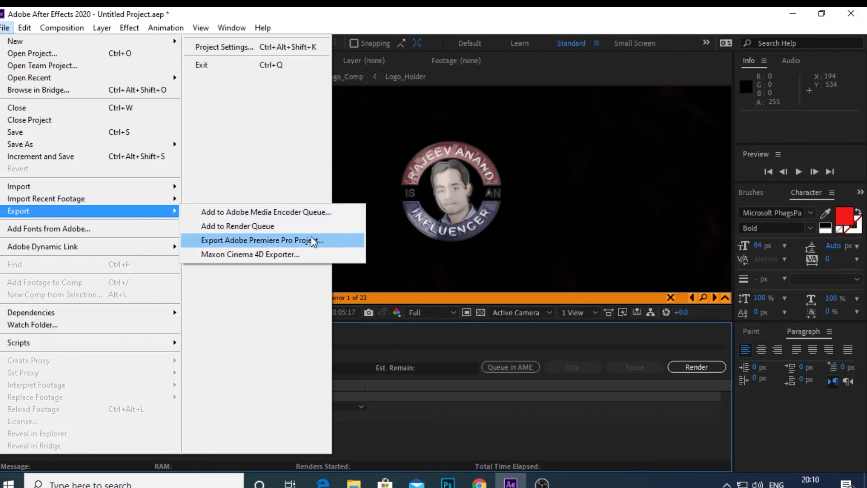
pyautogui.click(440, 433)
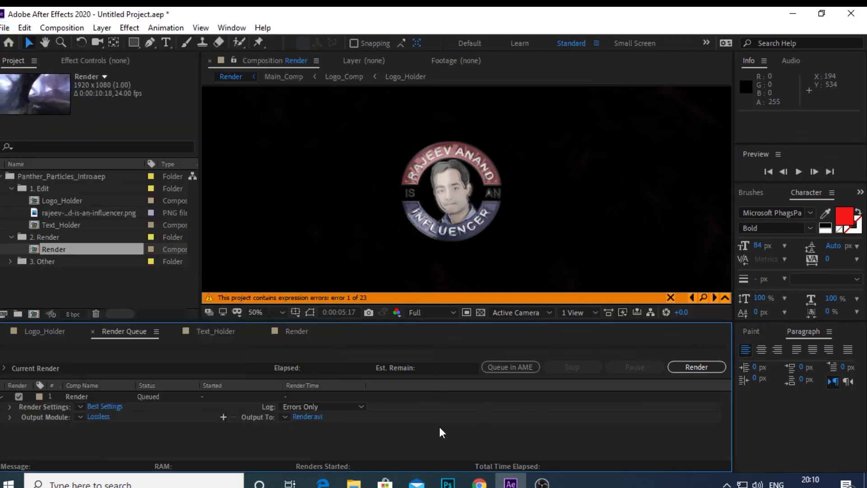
pyautogui.click(693, 369)
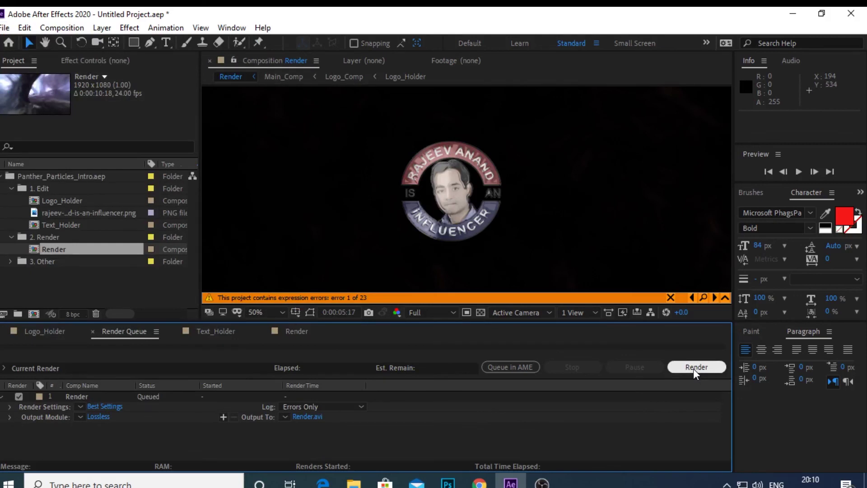